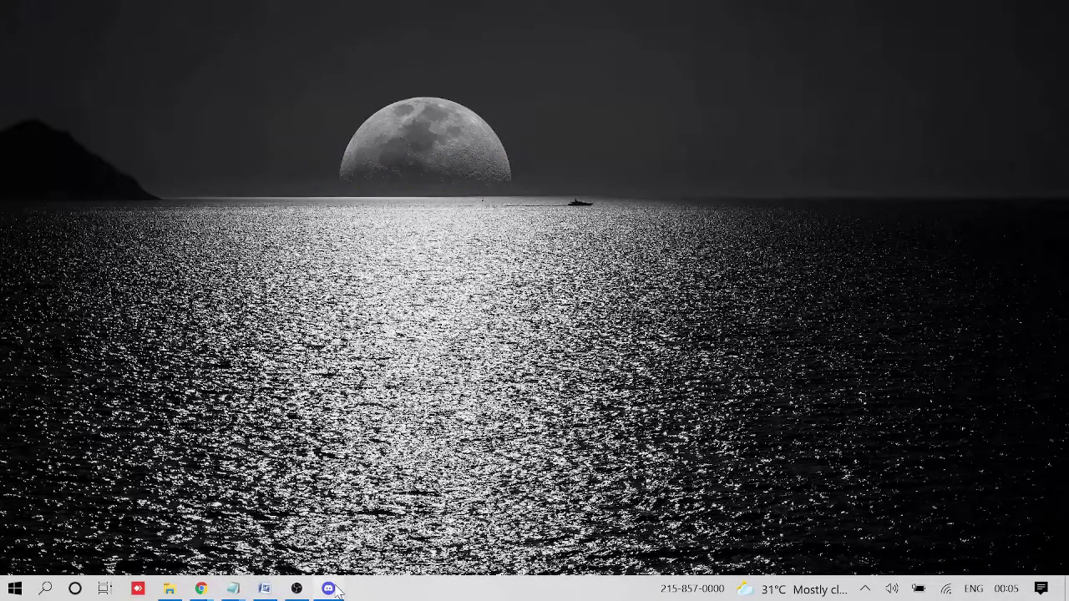
# - Switch to the Discord window on the way to the gibbu.me/editor theme list
pyautogui.click(336, 589)
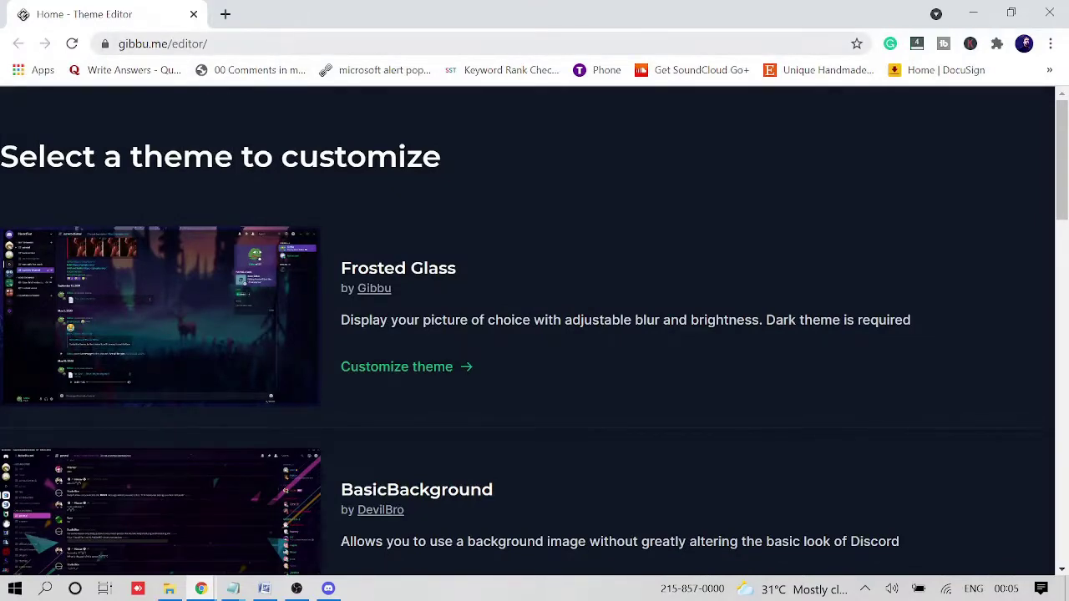
# - Find Clear Vision in the theme list and open it for customizing
pyautogui.scroll(-4, 348, 279)
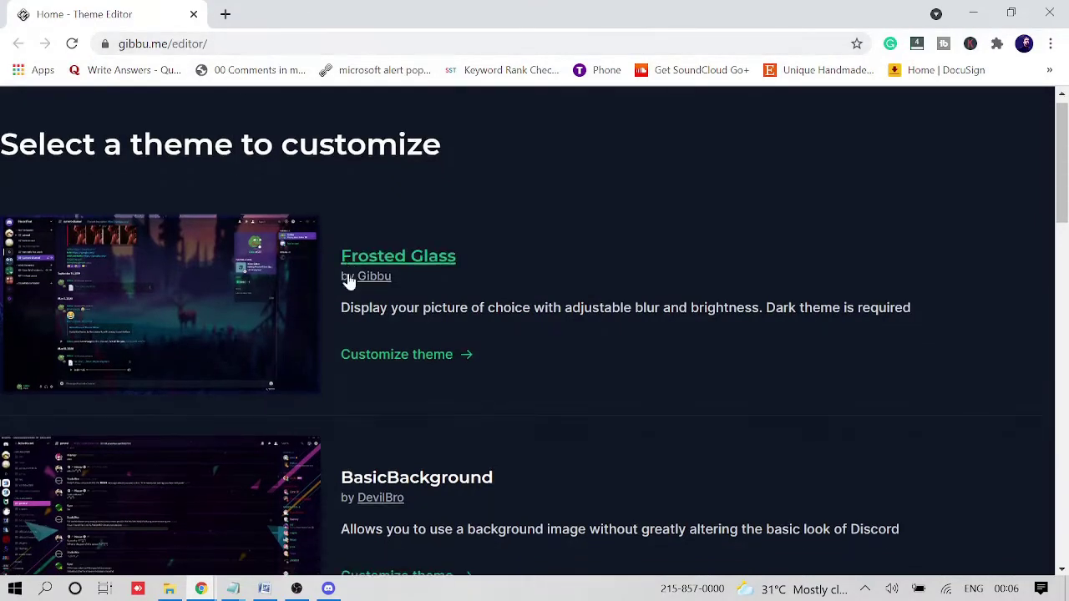
pyautogui.scroll(-3, 386, 214)
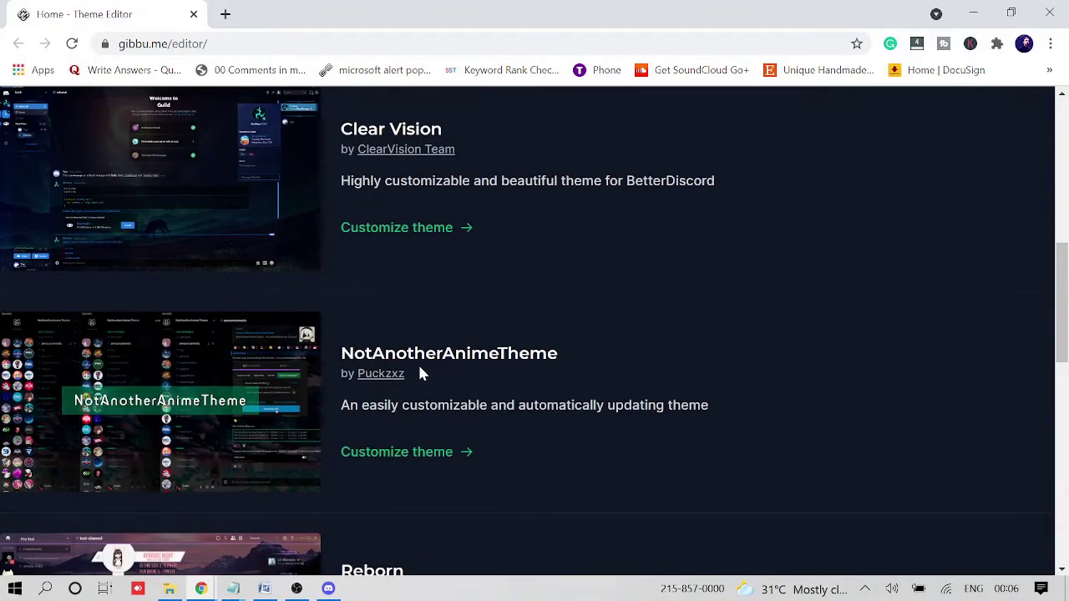
pyautogui.scroll(1, 418, 367)
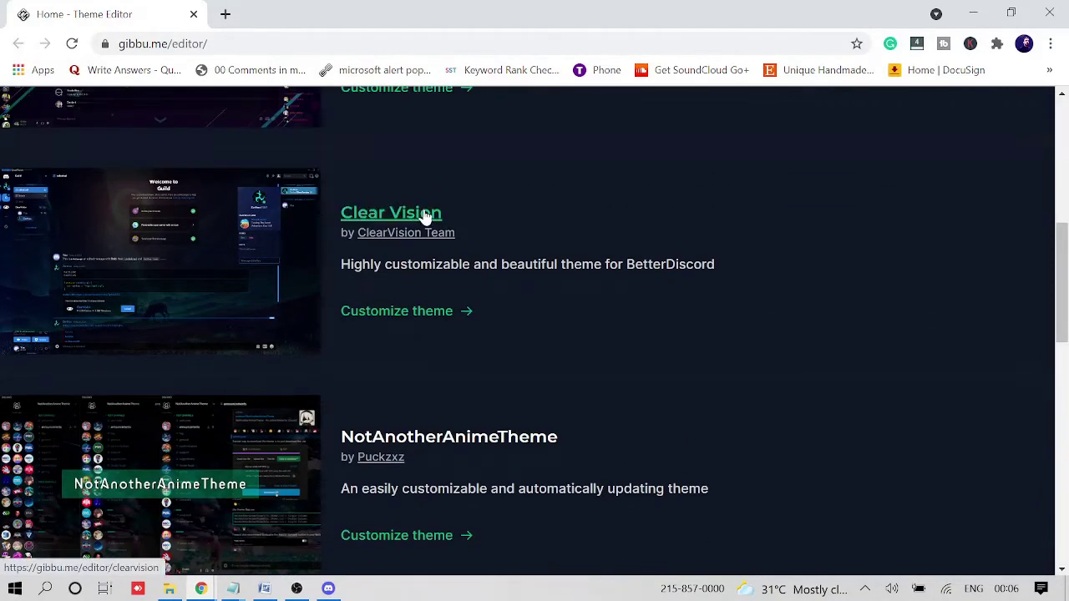
pyautogui.click(384, 319)
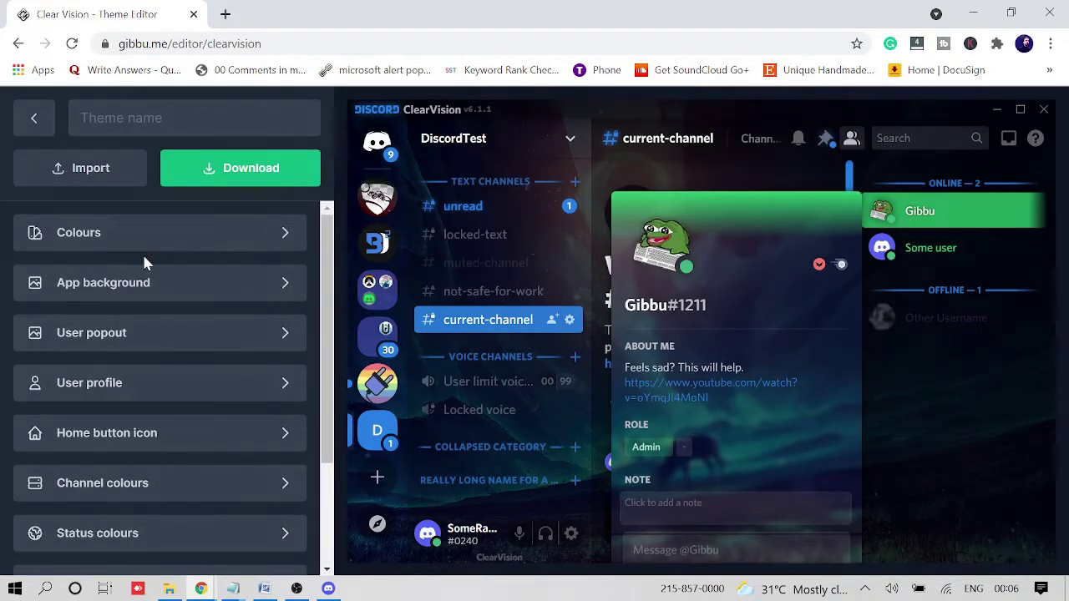
# - Look over Clear Vision's Colours settings, then return to the category list
pyautogui.click(133, 232)
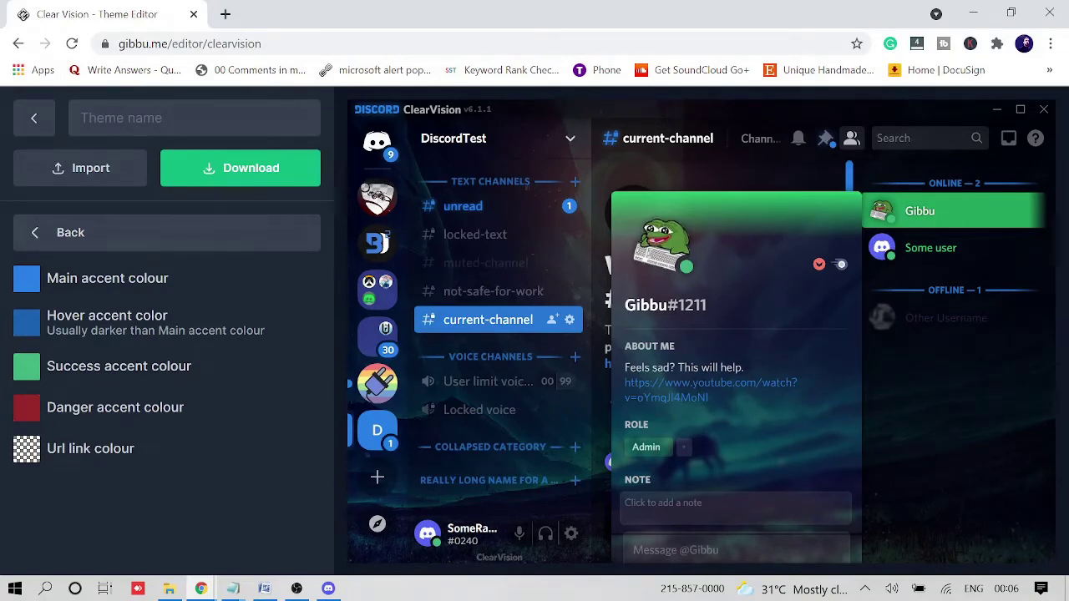
pyautogui.click(36, 236)
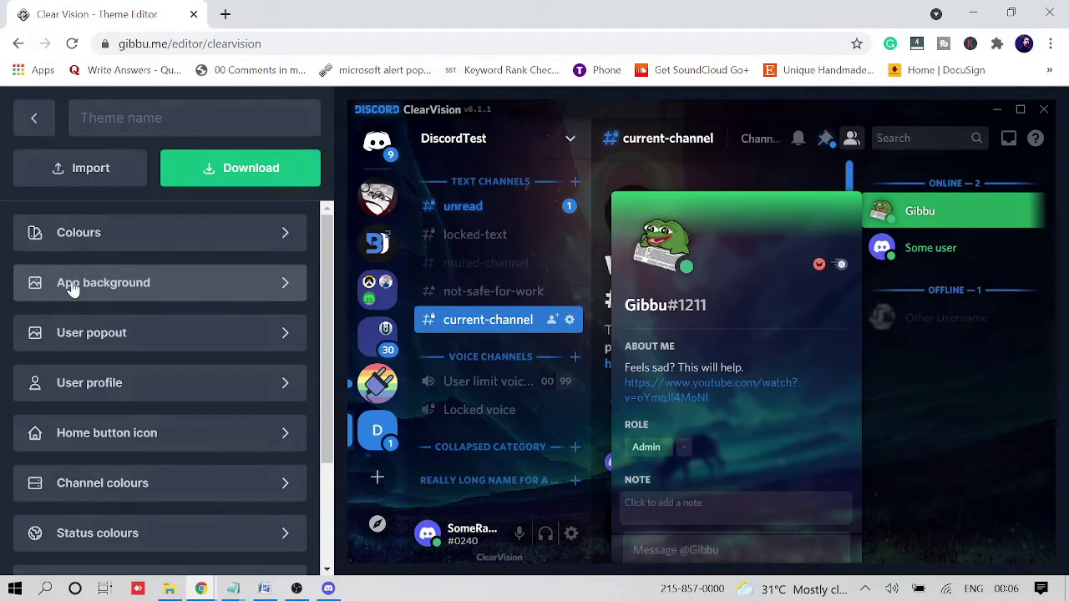
# - Switch the App background image source from Internet url to Computer file and bring up Browse
pyautogui.click(170, 279)
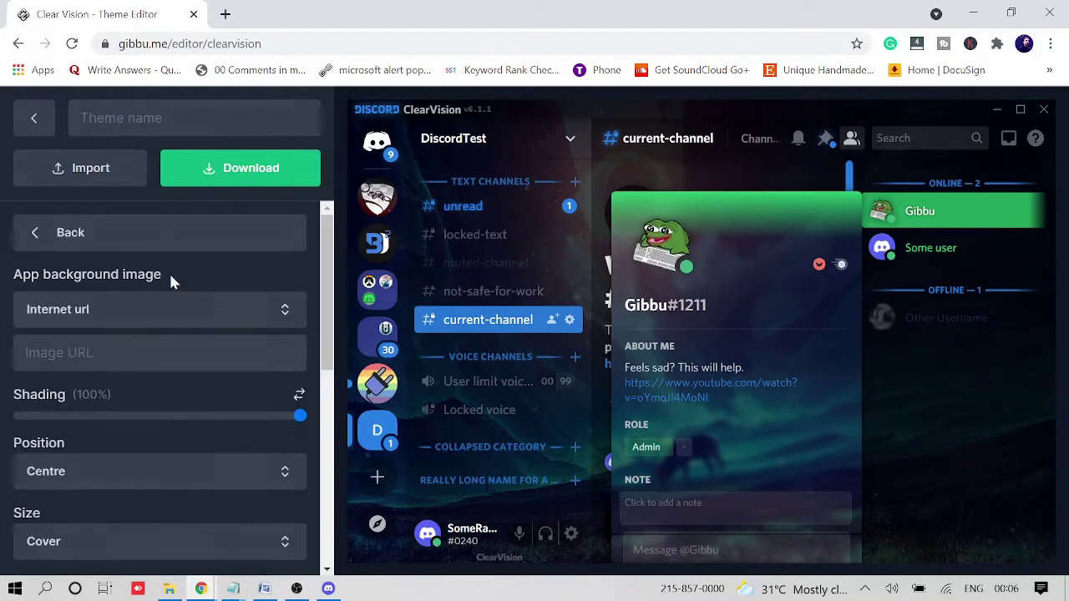
pyautogui.click(100, 352)
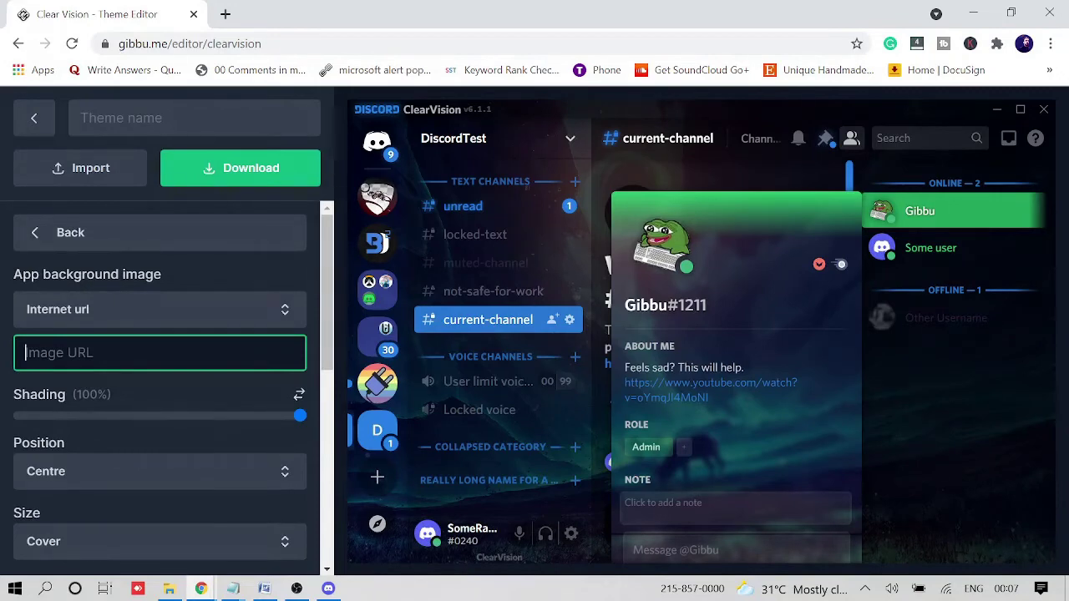
pyautogui.click(143, 323)
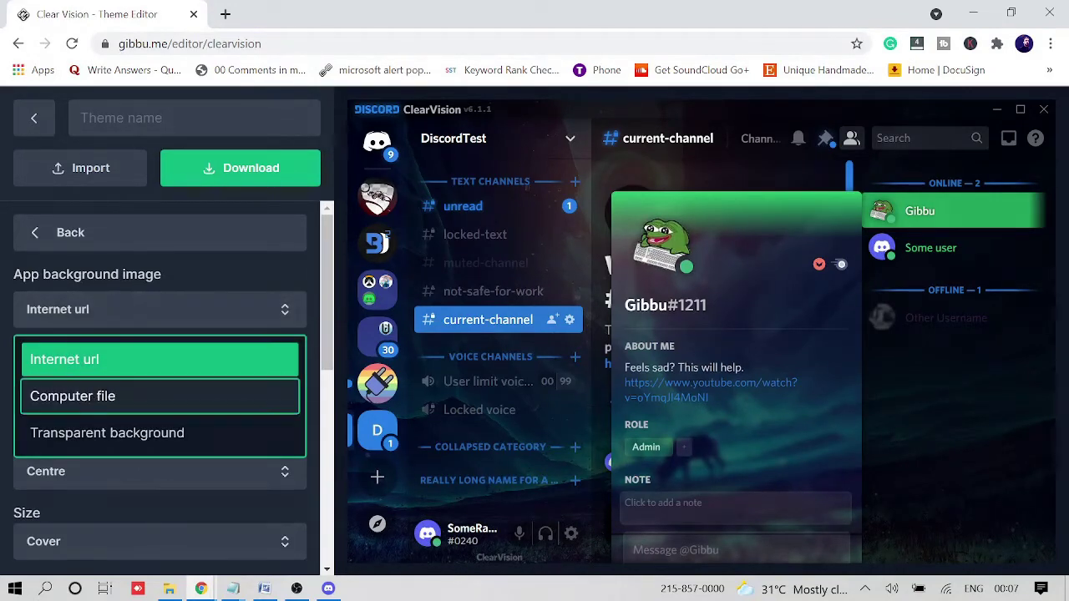
pyautogui.click(95, 396)
pyautogui.click(67, 355)
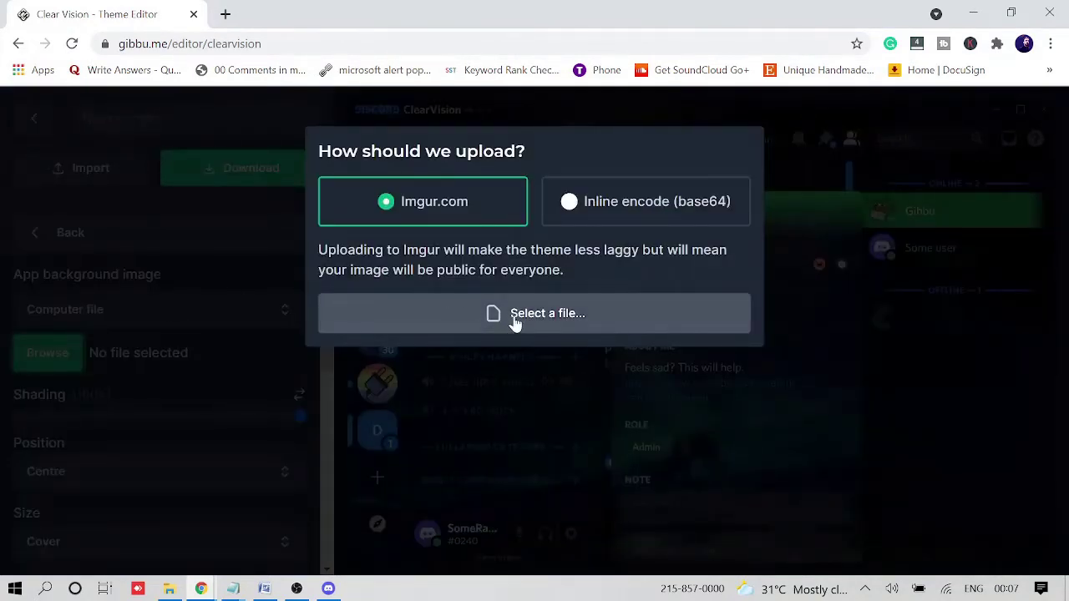
# - Upload pexels-george-desipris-748626.jpg from Downloads as the app background and close the dialog
pyautogui.click(517, 321)
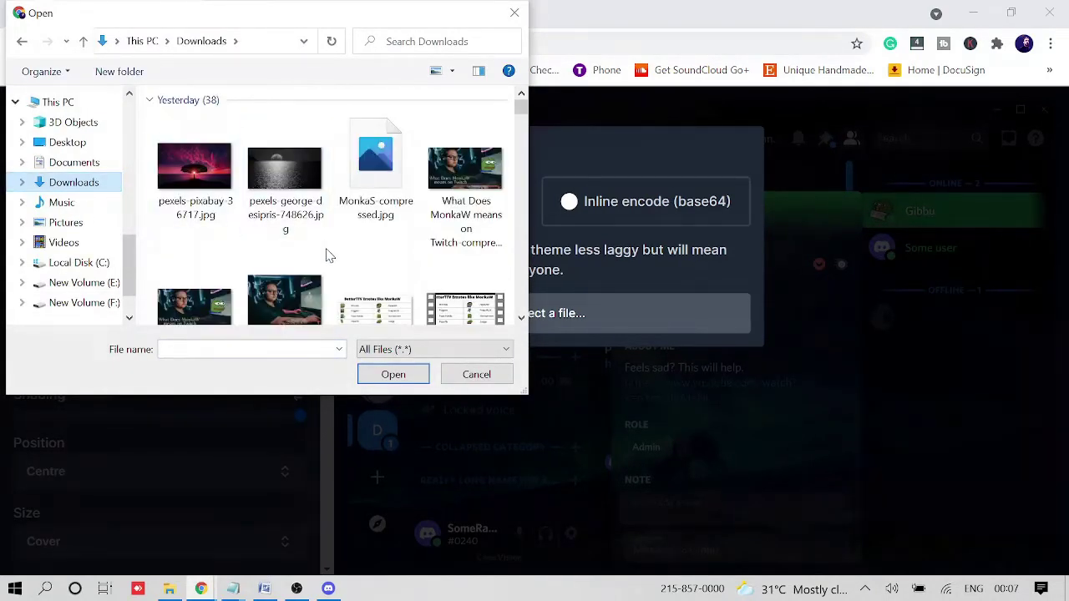
pyautogui.click(280, 184)
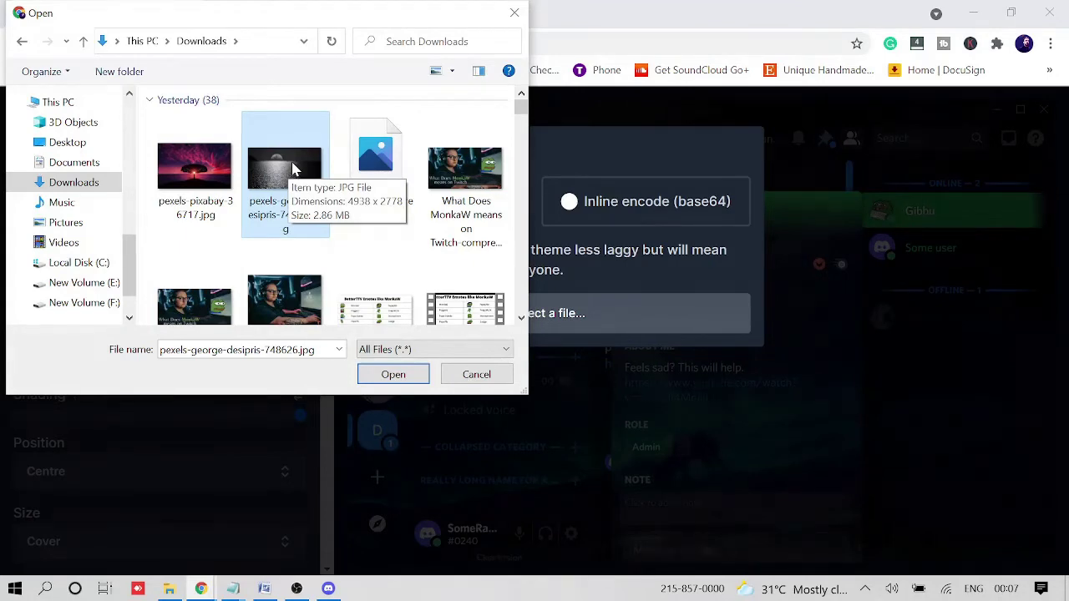
pyautogui.doubleClick(291, 201)
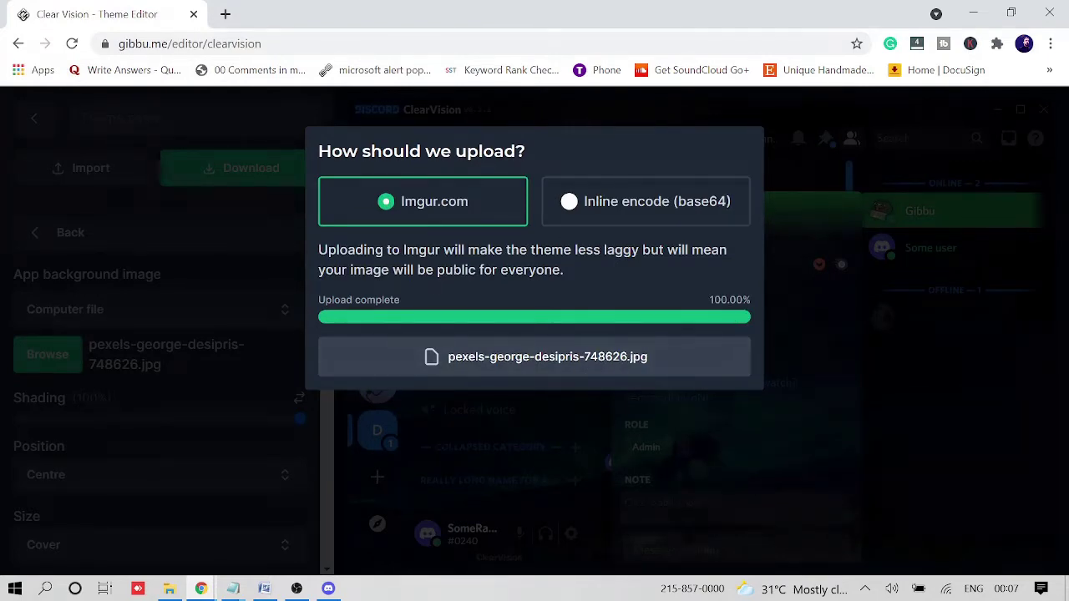
pyautogui.click(800, 316)
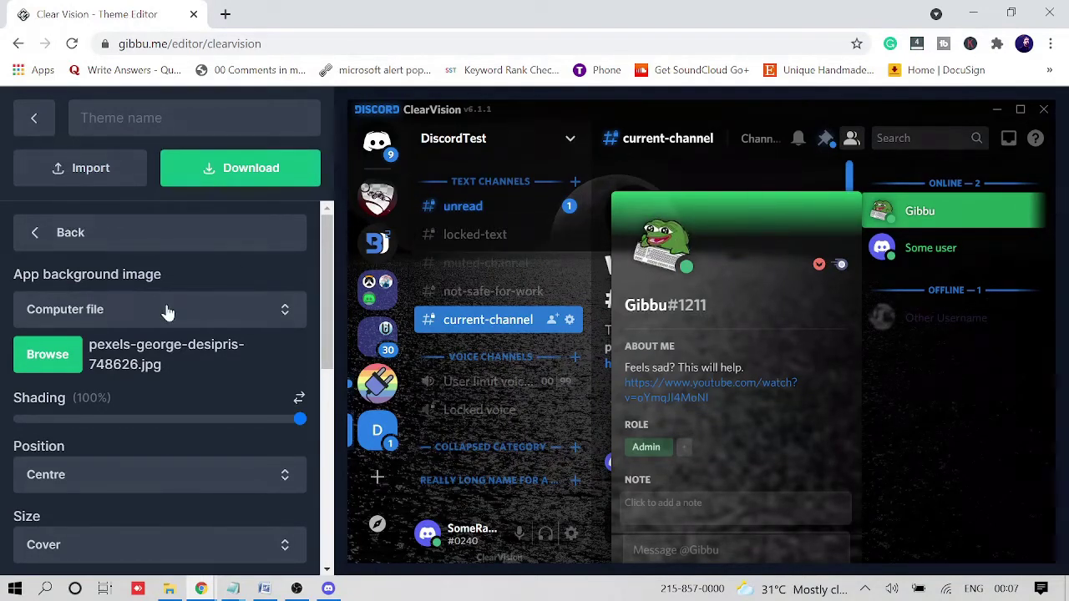
pyautogui.scroll(-1, 125, 267)
pyautogui.scroll(1, 74, 234)
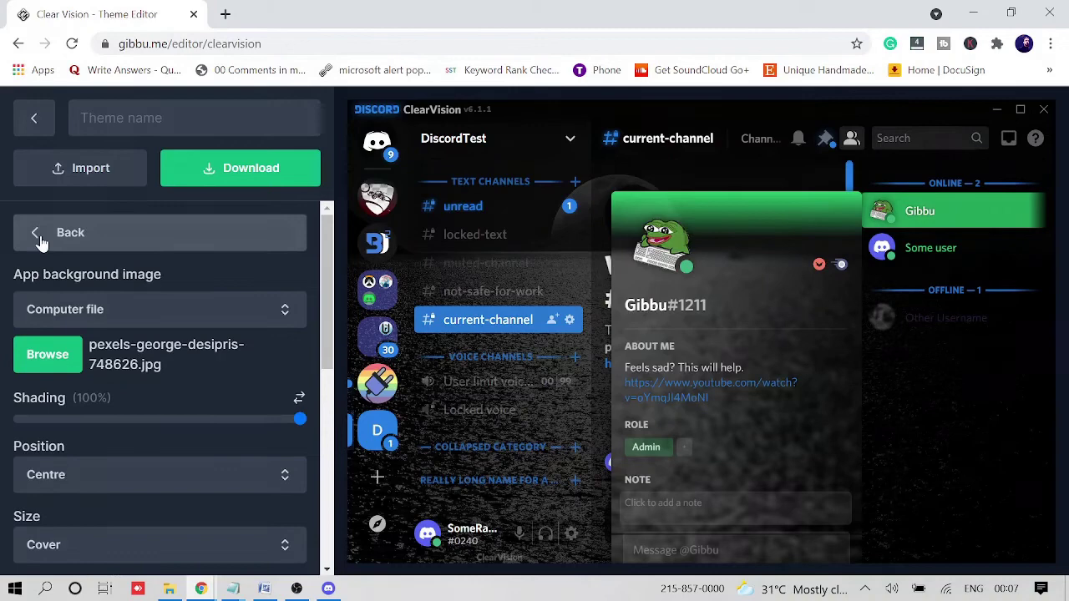
# - Return to the settings list and open the Colours category
pyautogui.click(69, 236)
pyautogui.scroll(-2, 163, 418)
pyautogui.scroll(-1, 166, 392)
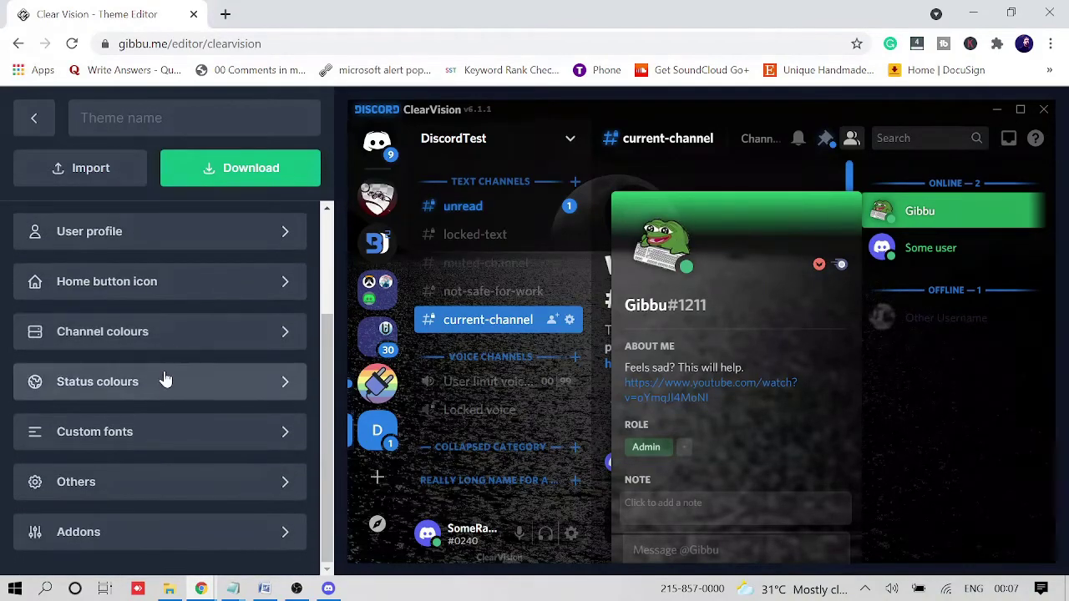
pyautogui.scroll(3, 117, 309)
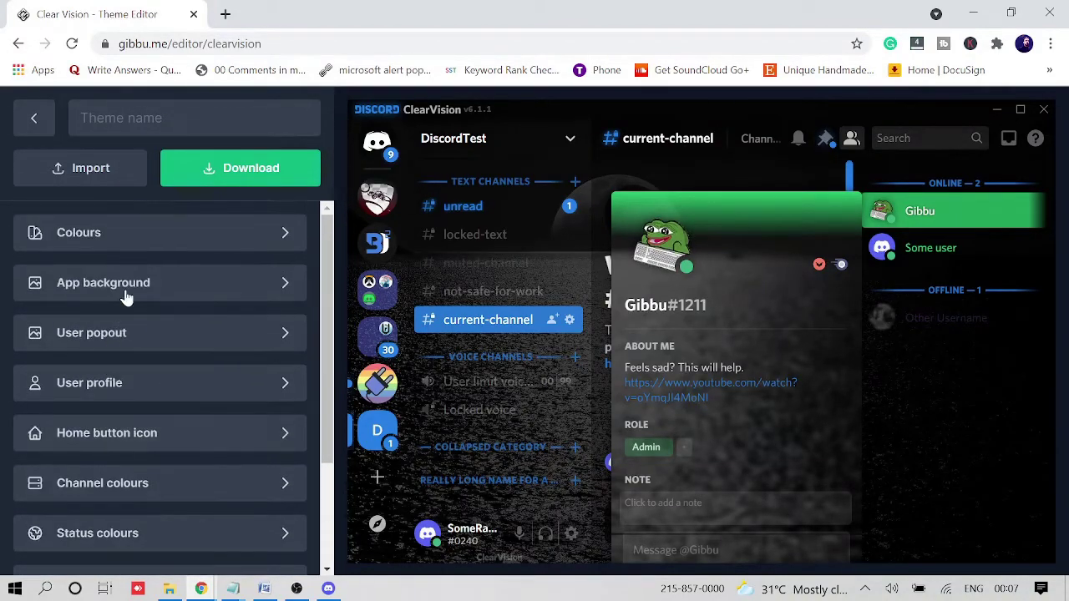
pyautogui.click(171, 238)
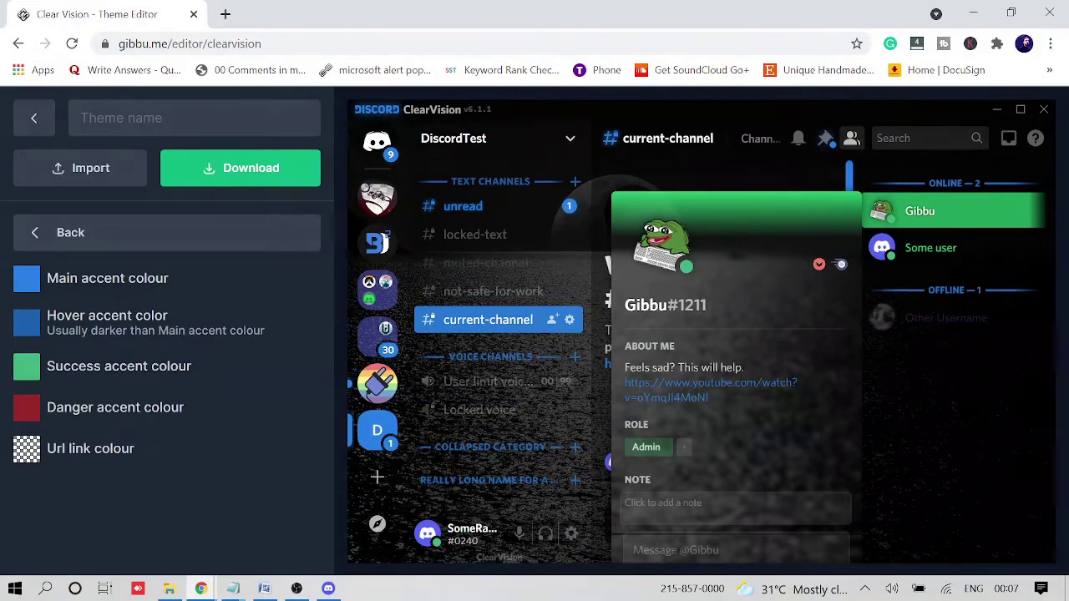
# - Try several presets, then save lime #CDDC39 as the main accent colour
pyautogui.click(29, 286)
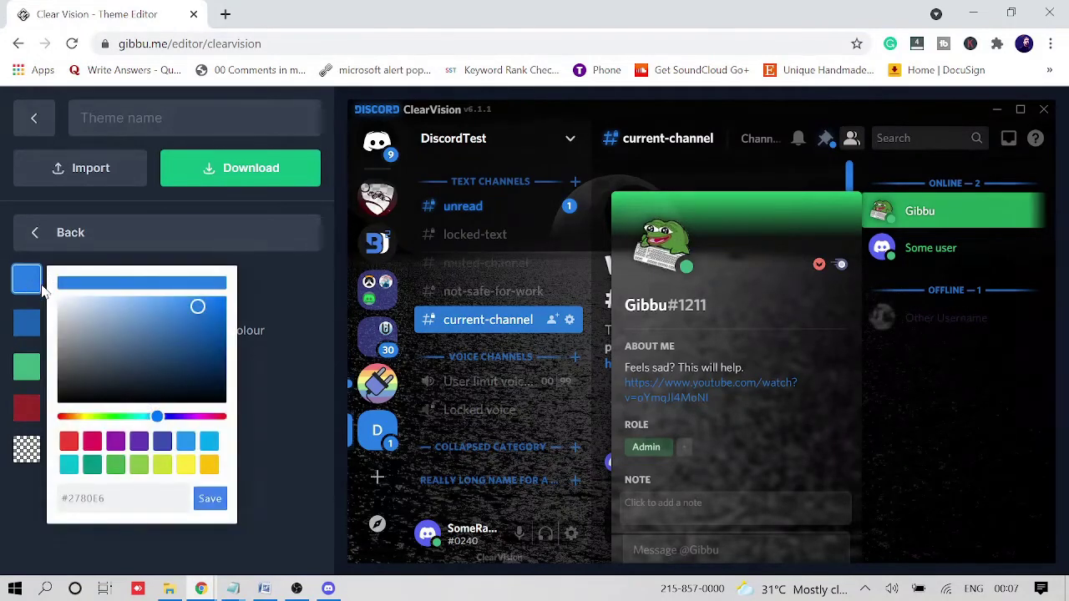
pyautogui.click(115, 464)
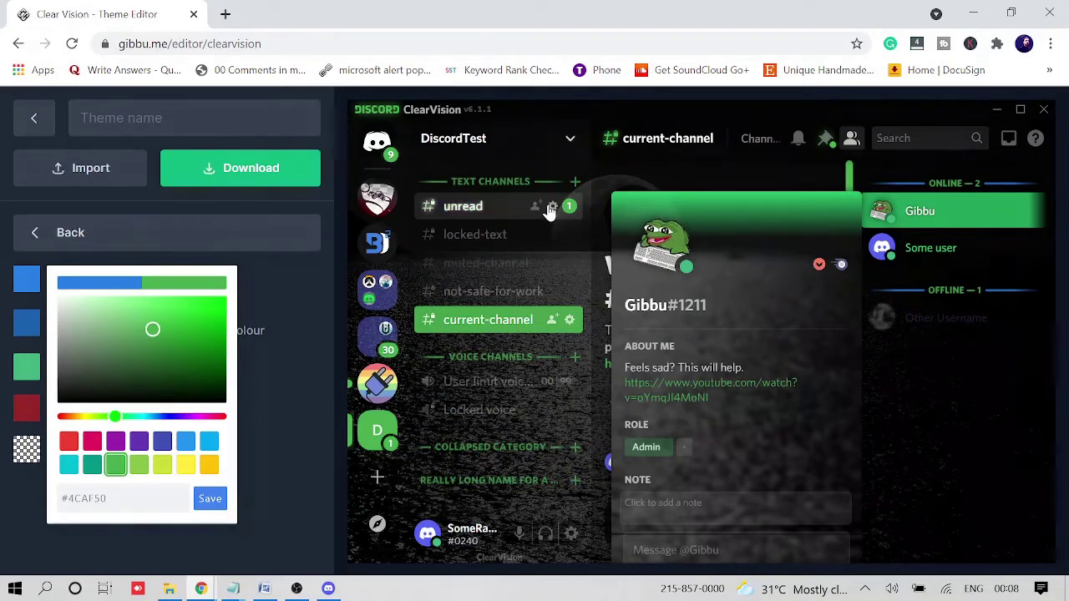
pyautogui.click(116, 443)
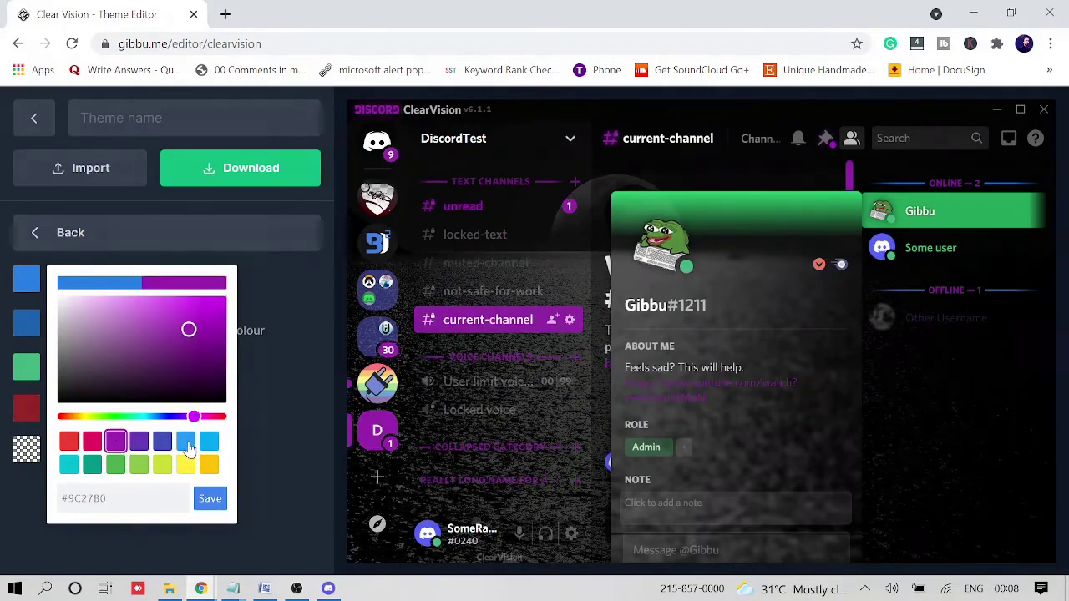
pyautogui.click(166, 444)
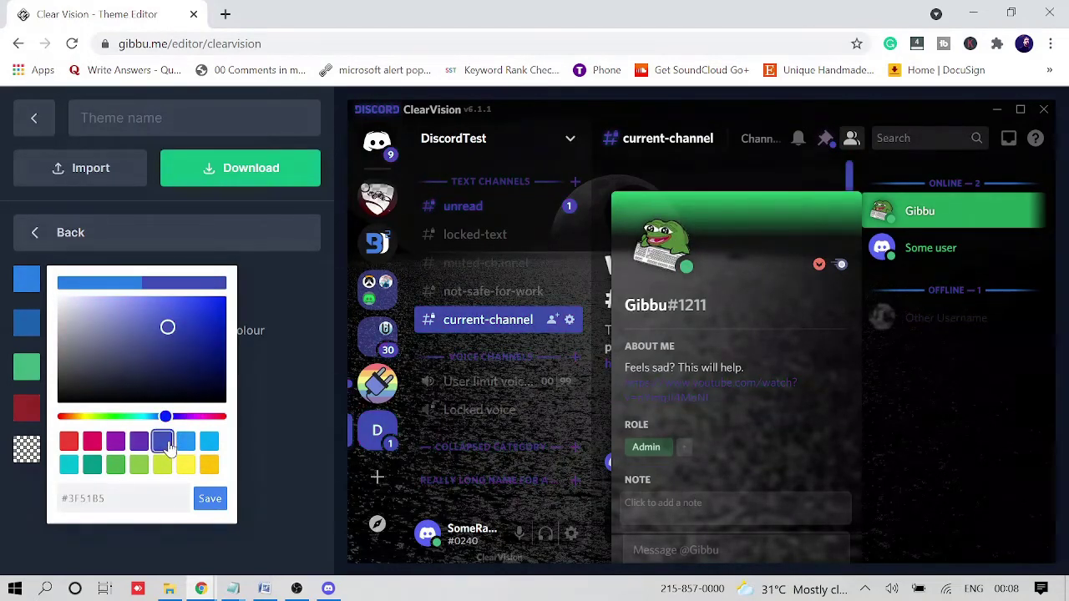
pyautogui.click(209, 465)
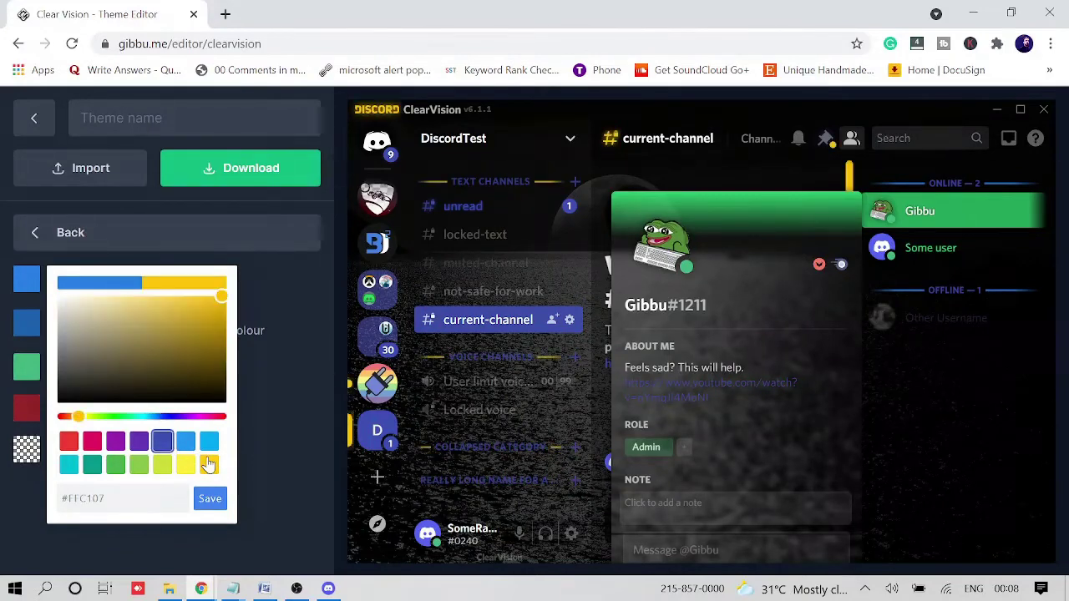
pyautogui.click(162, 468)
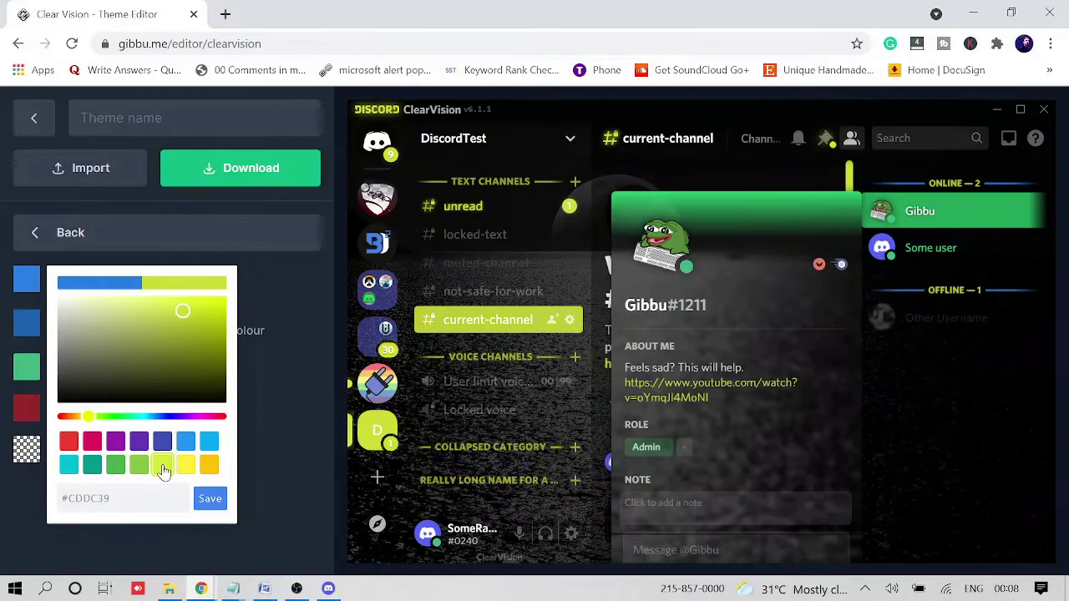
pyautogui.click(210, 498)
pyautogui.click(193, 217)
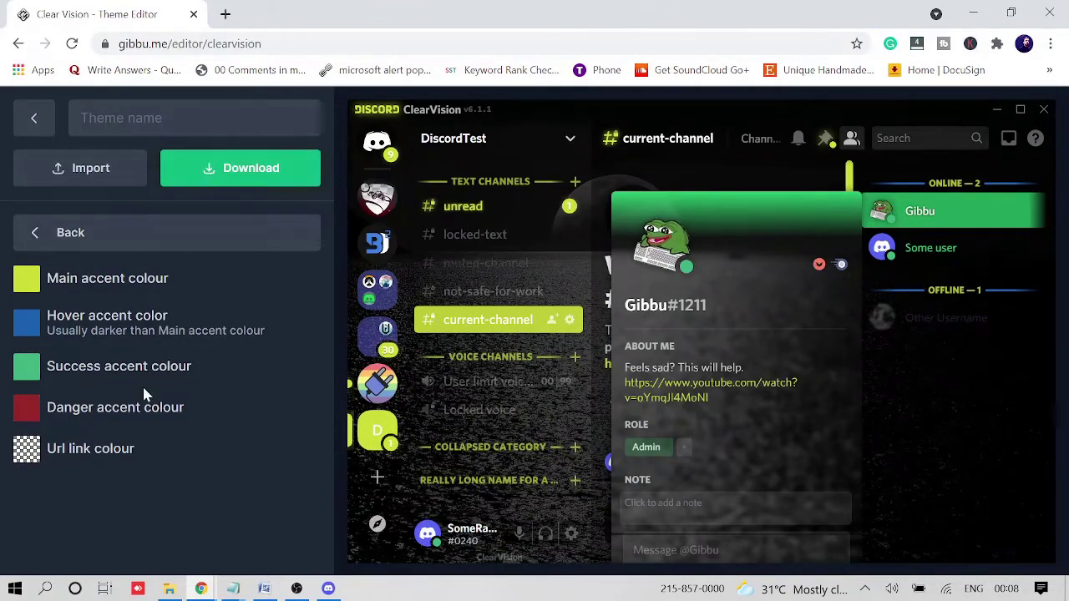
# - Enter 'Clear Vision 2' as the Theme name and download Clear Vision 2.theme.css
pyautogui.click(175, 169)
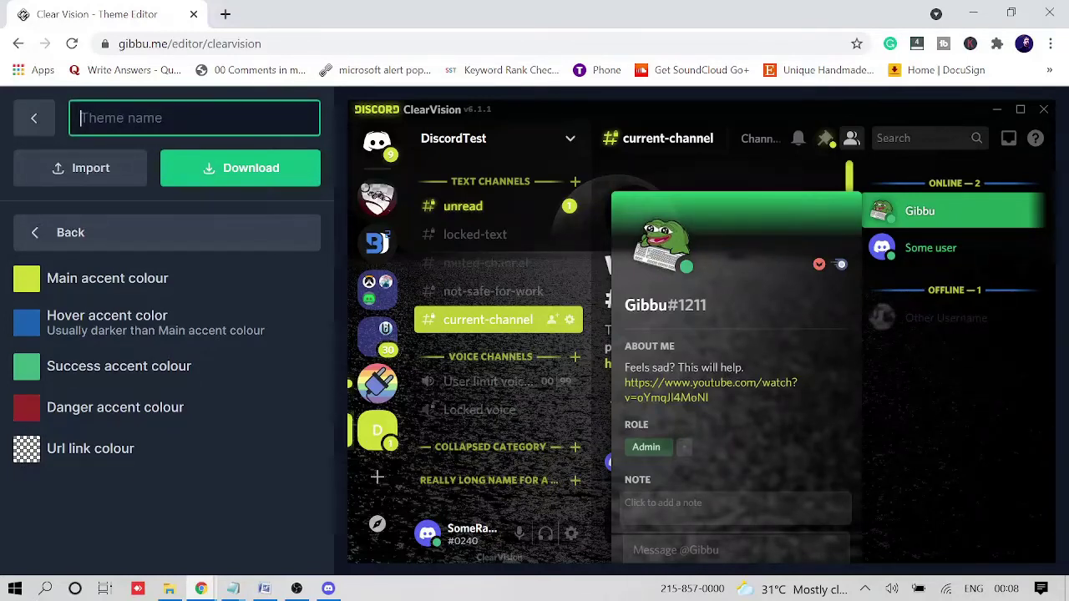
pyautogui.write('C')
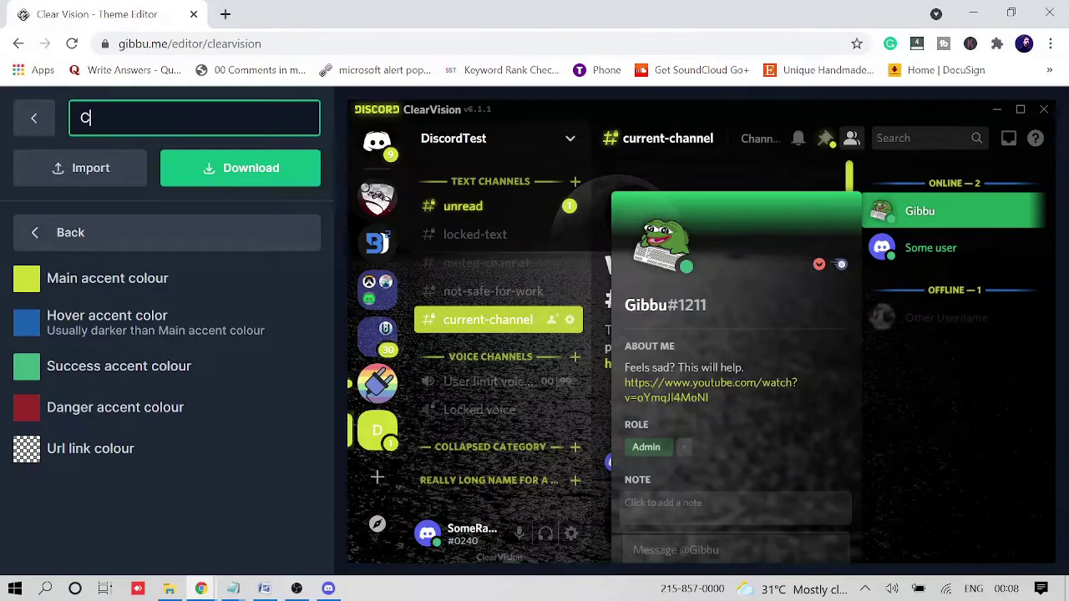
pyautogui.write('lear Vision 2')
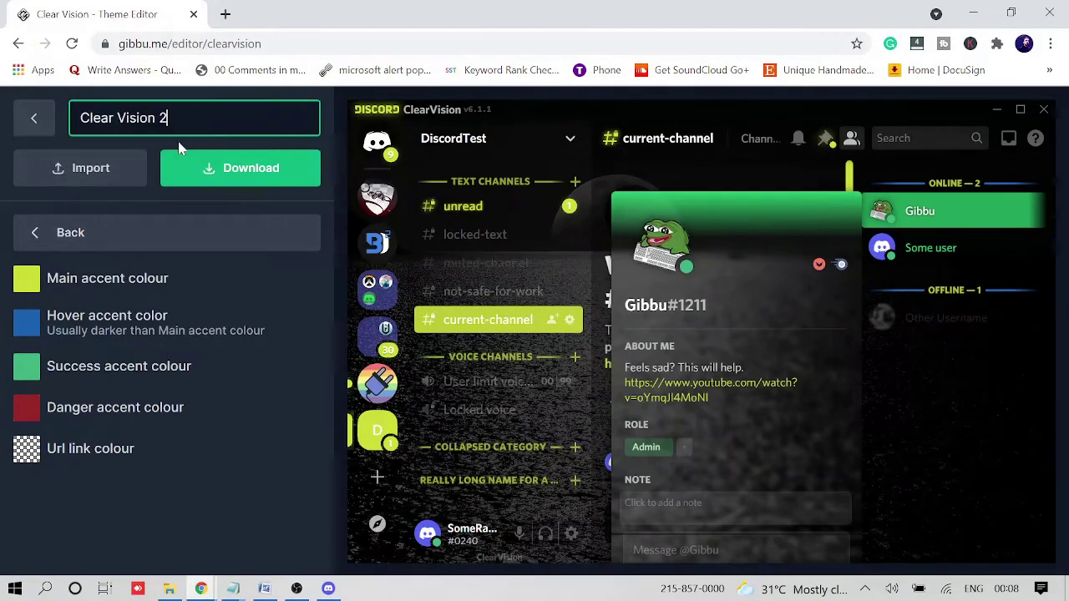
pyautogui.click(235, 172)
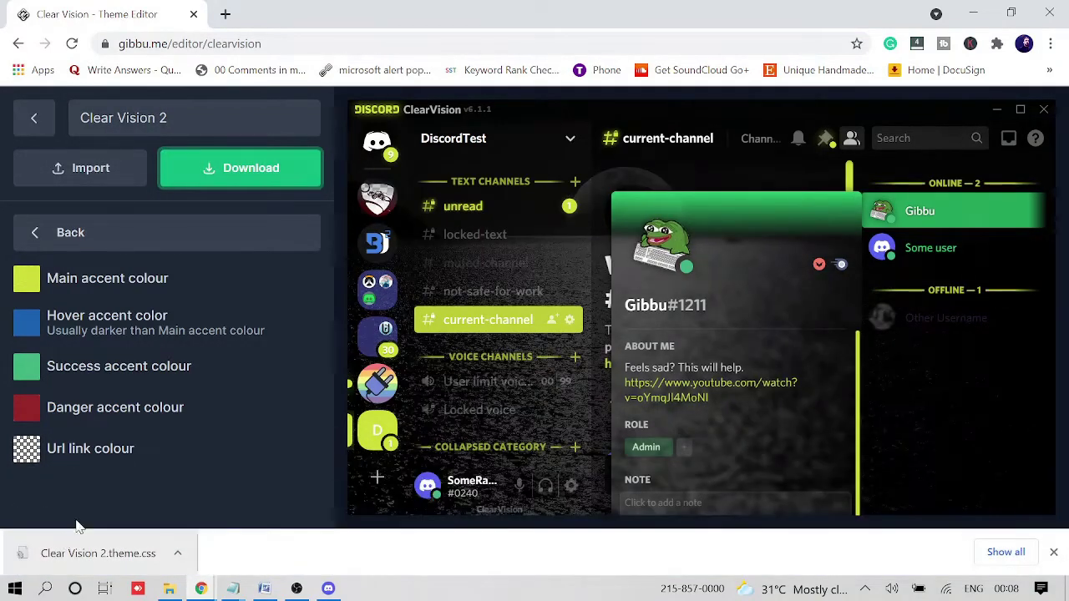
pyautogui.rightClick(112, 553)
# - Show Clear Vision 2.theme.css in Downloads and place that window beside the editor
pyautogui.click(165, 505)
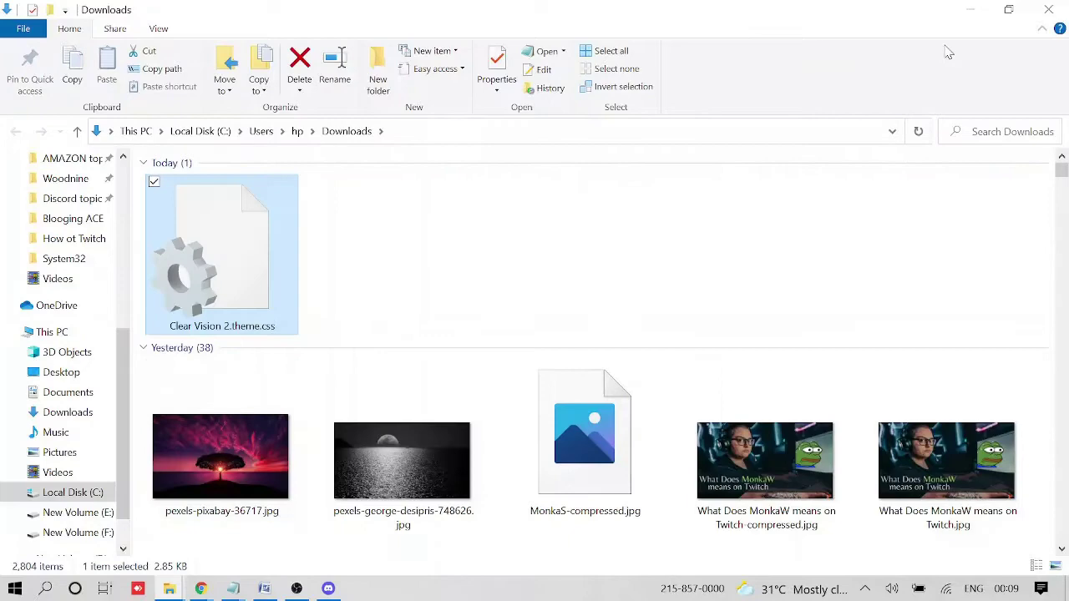
pyautogui.click(1008, 10)
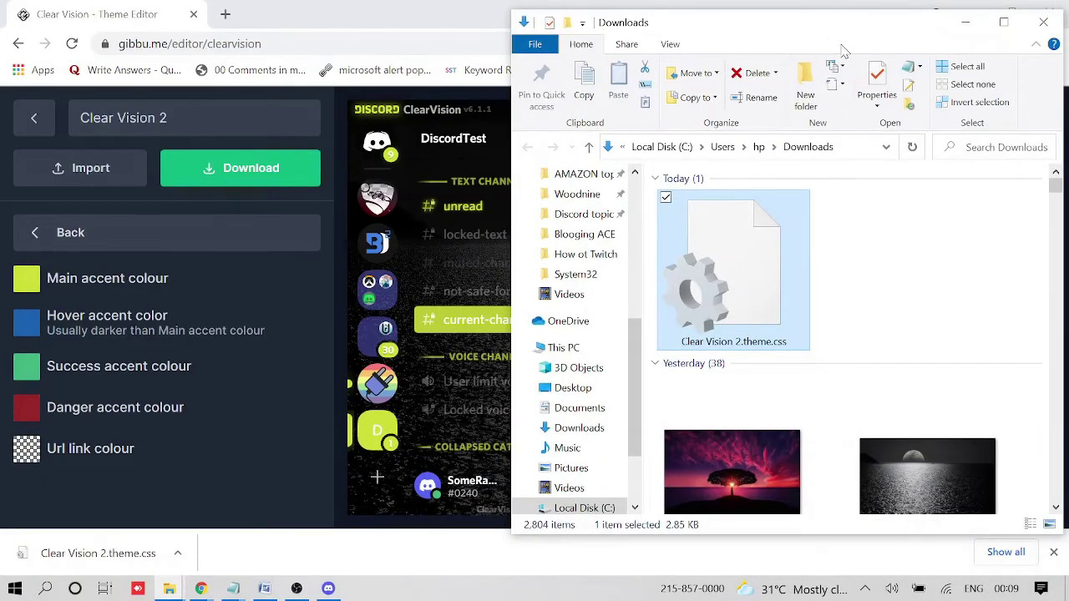
pyautogui.moveTo(852, 34); pyautogui.dragTo(898, 33)
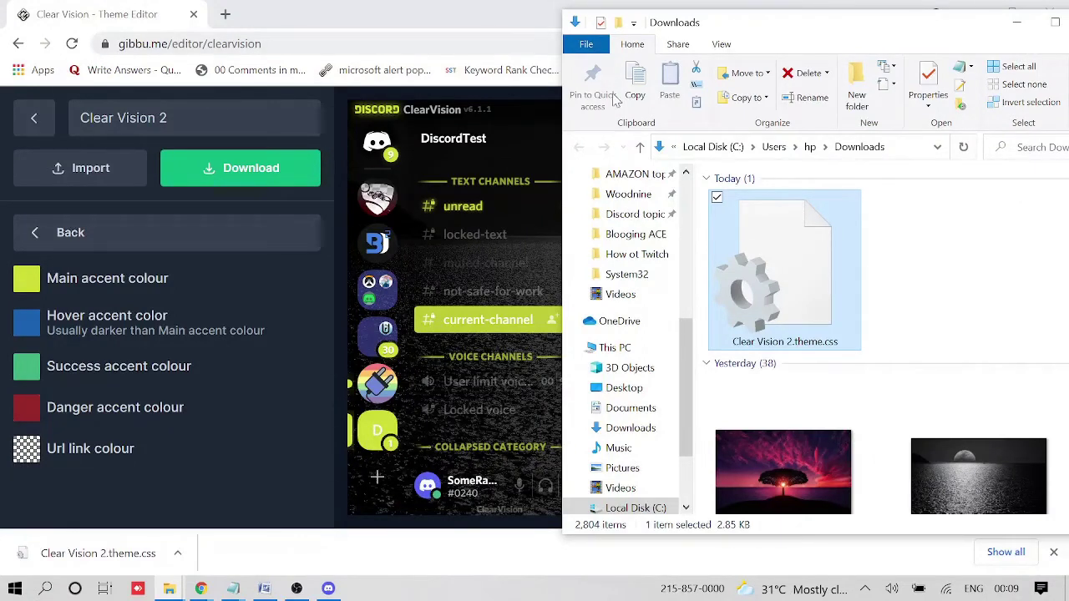
# - Go to BetterDiscord's Themes settings in Discord and open the themes folder
pyautogui.click(328, 589)
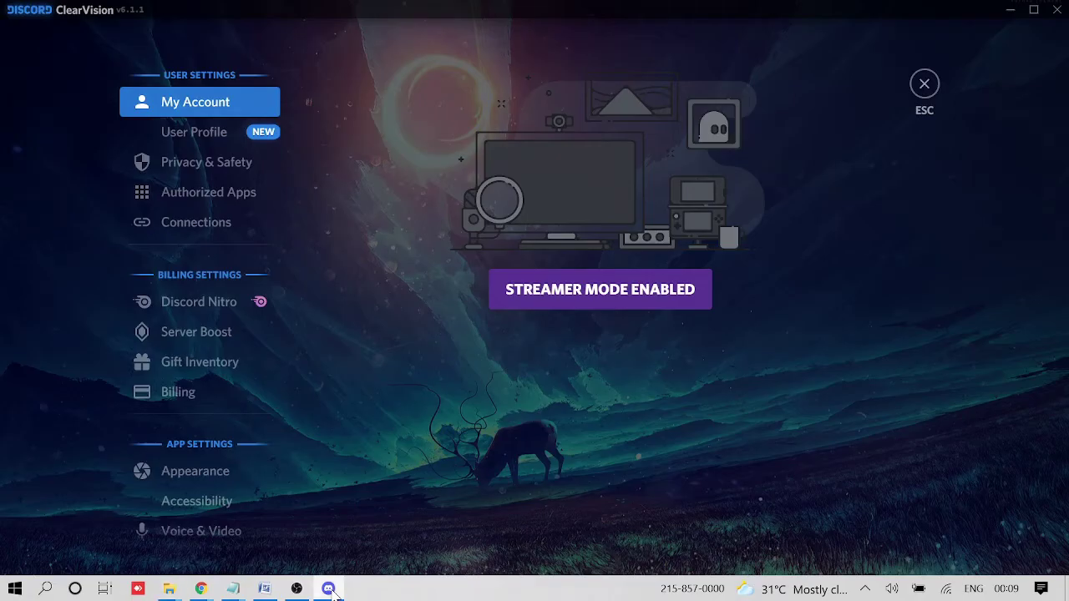
pyautogui.scroll(-10, 256, 358)
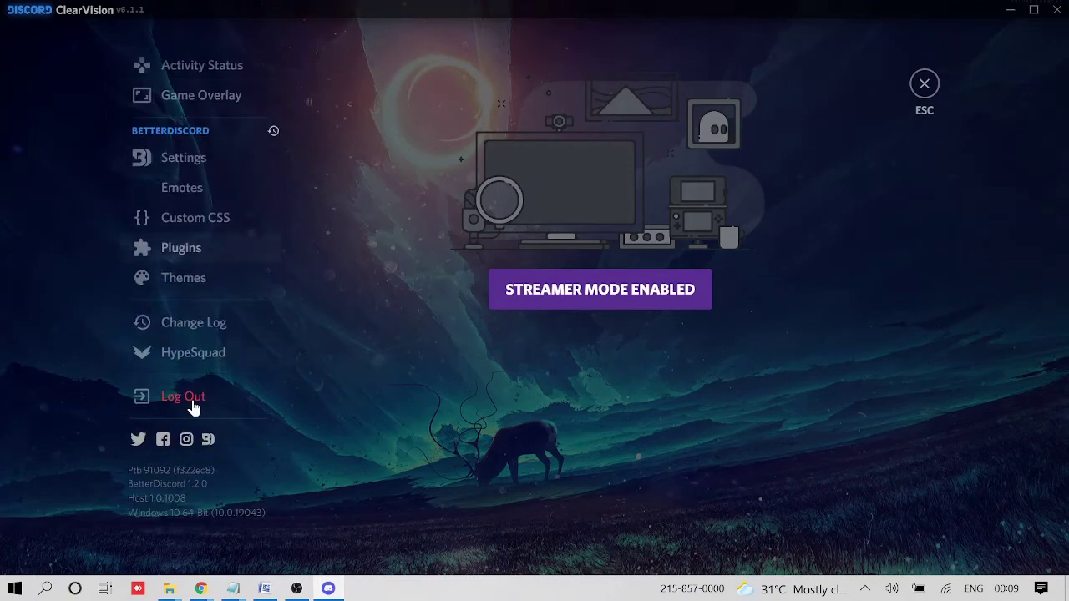
pyautogui.click(178, 284)
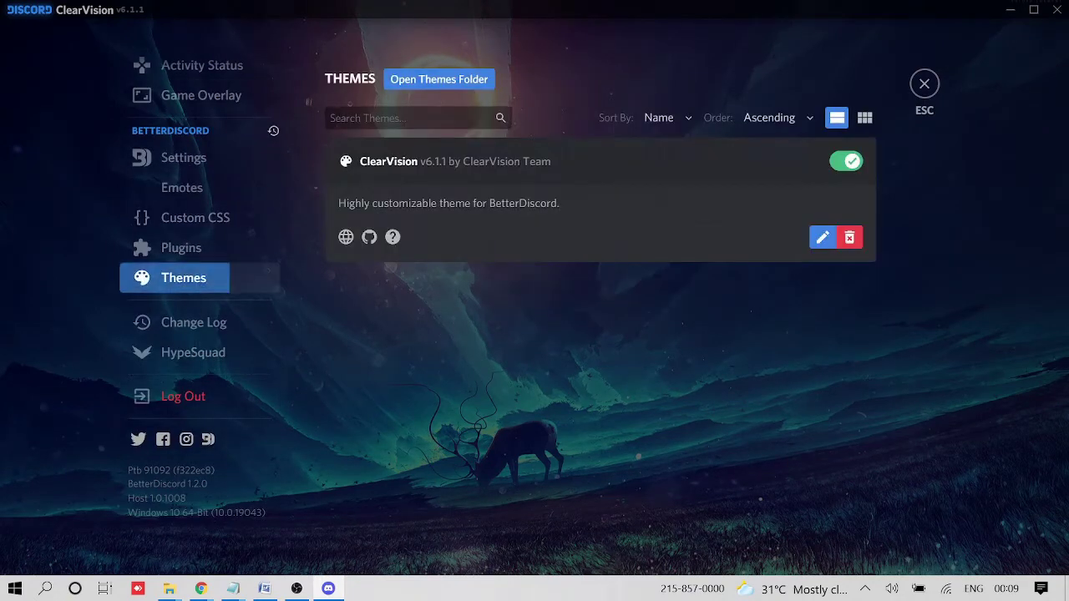
pyautogui.click(432, 90)
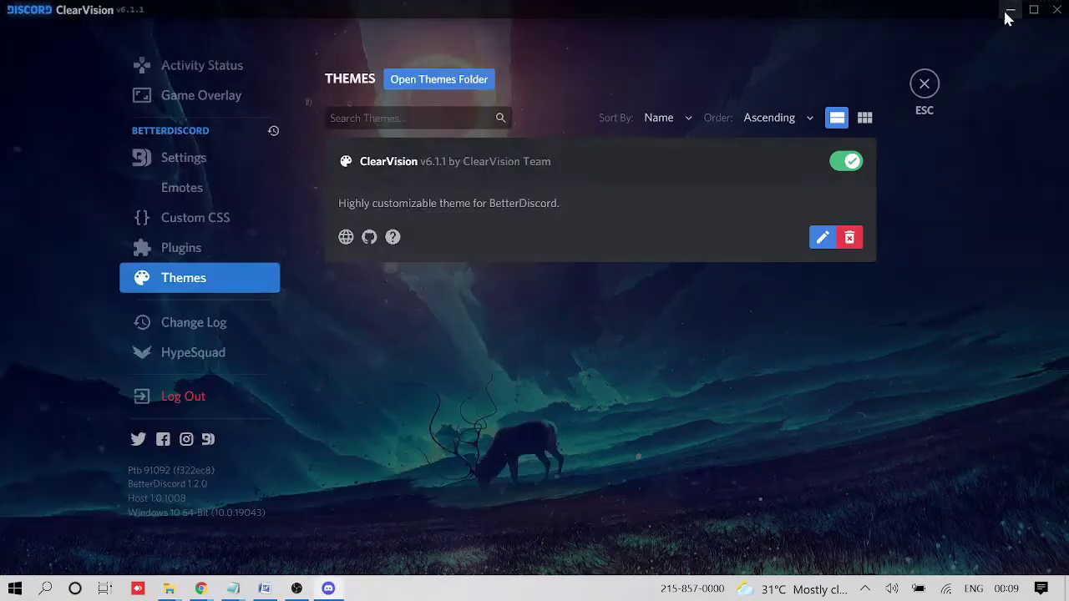
# - Drag Clear Vision 2.theme.css from Downloads into the themes folder, then minimize both Explorer windows
pyautogui.click(1010, 10)
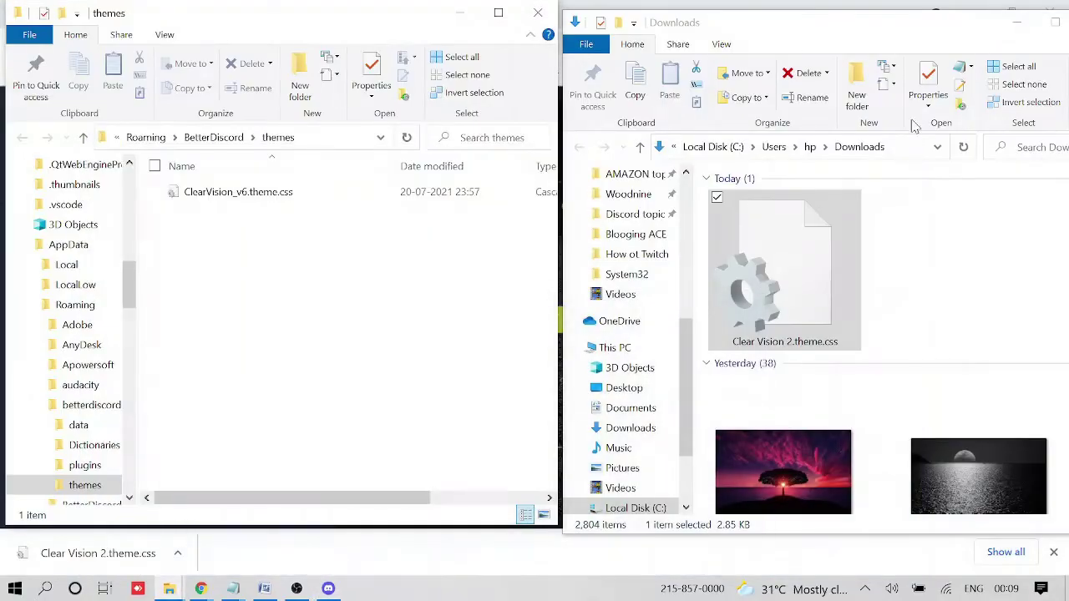
pyautogui.click(779, 284)
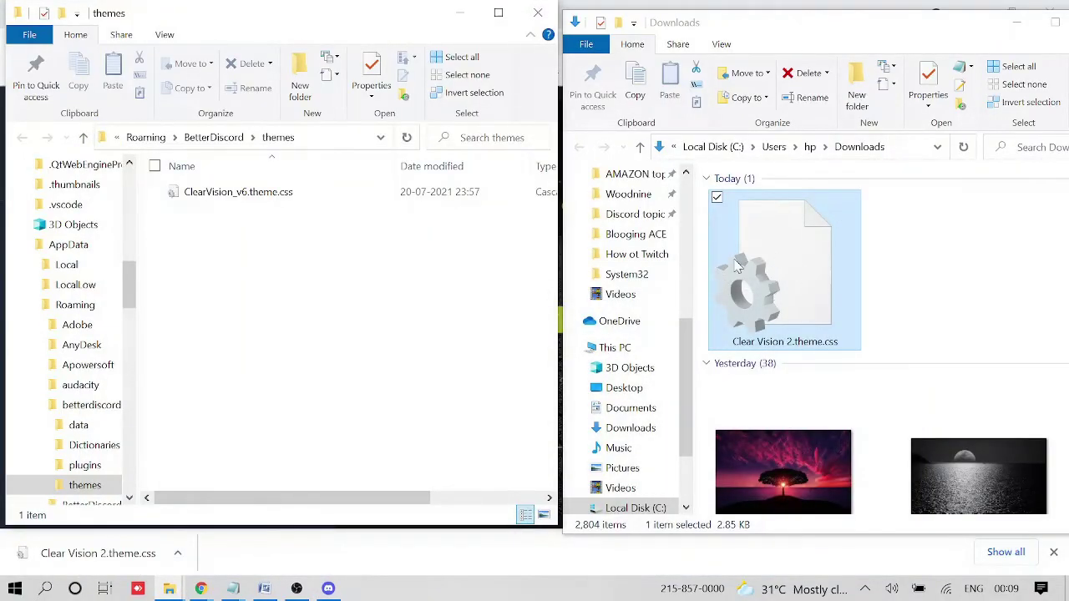
pyautogui.moveTo(772, 313)
pyautogui.mouseDown()
pyautogui.moveTo(755, 266)
pyautogui.moveTo(490, 191)
pyautogui.moveTo(290, 254)
pyautogui.moveTo(261, 320)
pyautogui.moveTo(247, 319)
pyautogui.mouseUp()
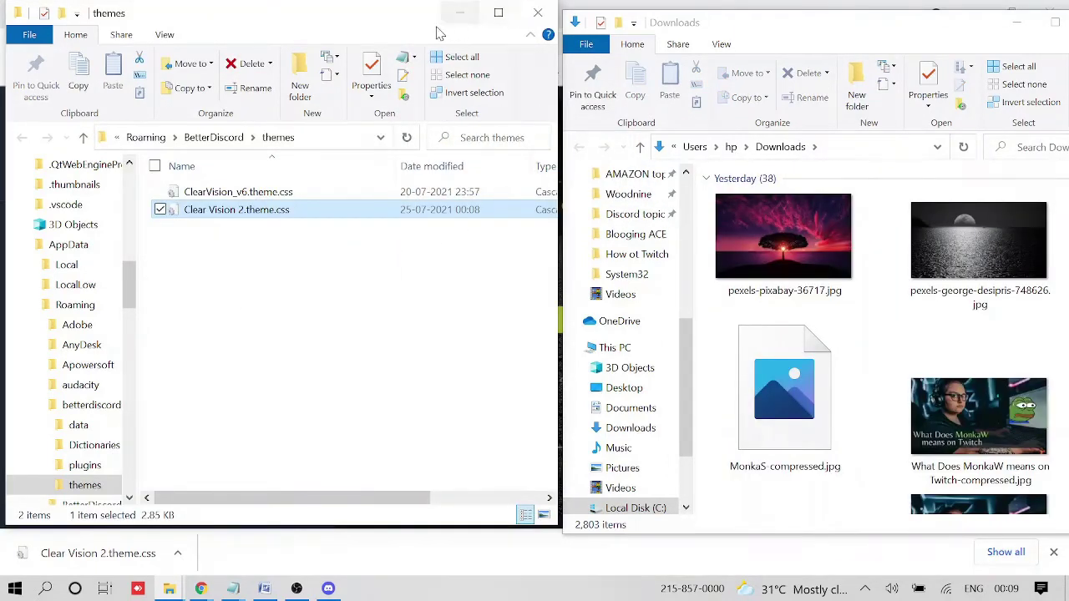
pyautogui.click(458, 13)
pyautogui.click(1020, 32)
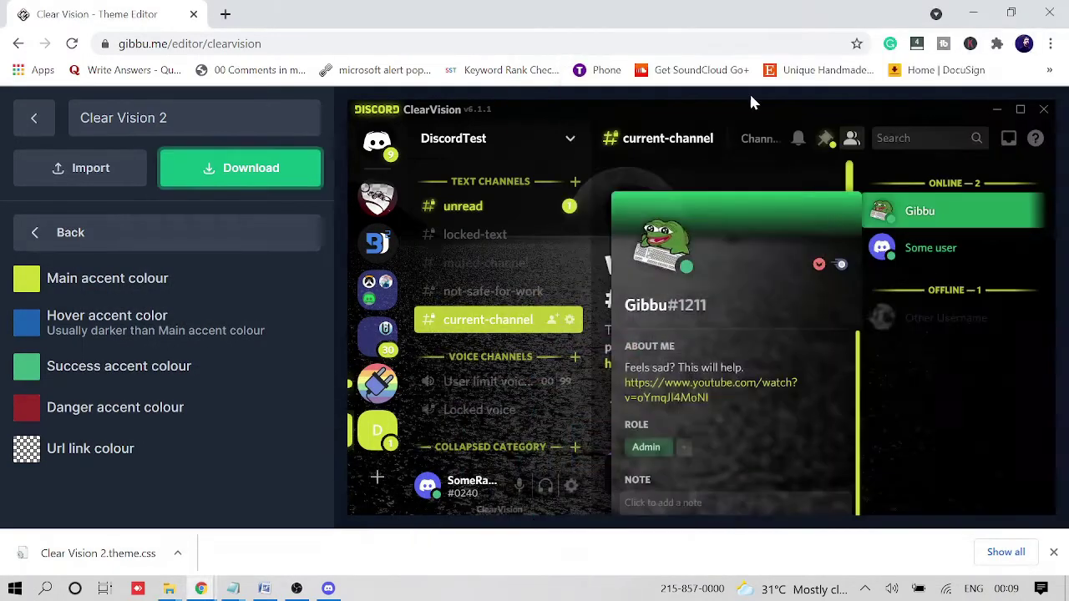
# - On the BetterDiscord Themes page, enable Clear Vision 2, disable ClearVision, then close and reopen User Settings
pyautogui.click(328, 588)
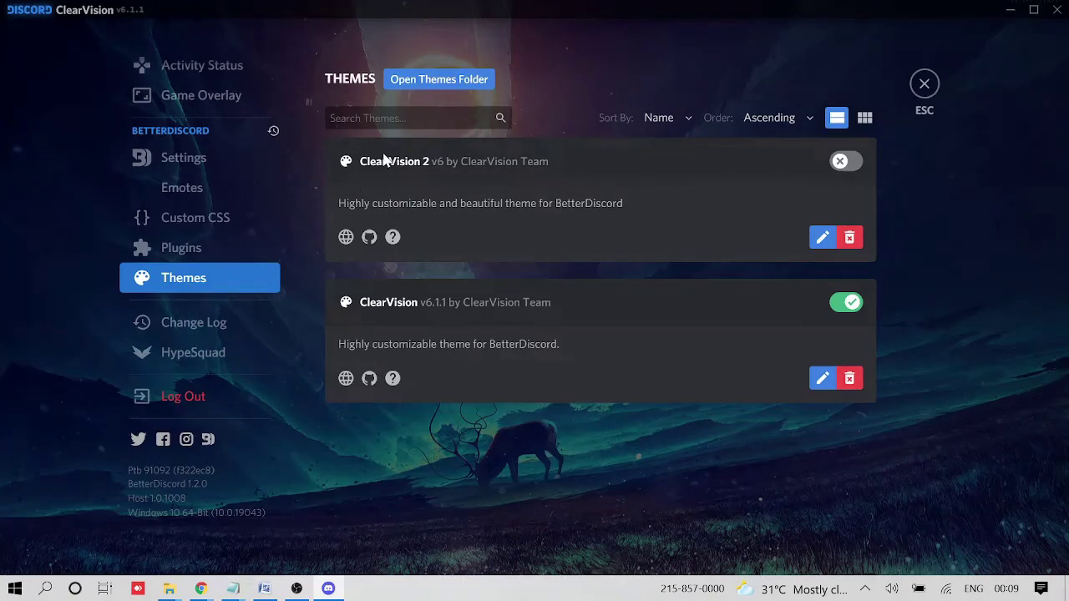
pyautogui.click(845, 164)
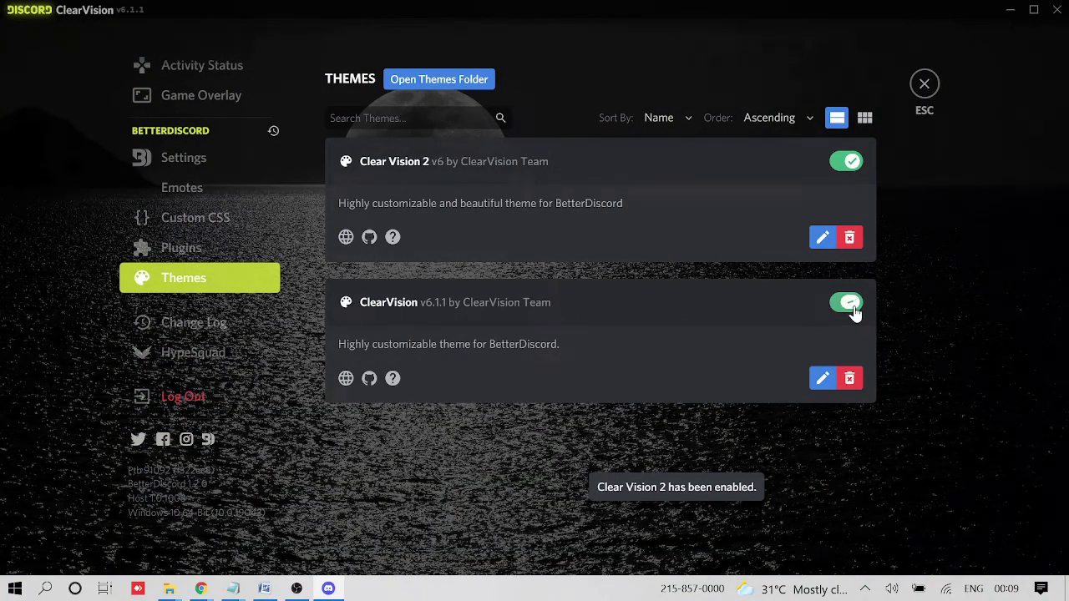
pyautogui.click(854, 311)
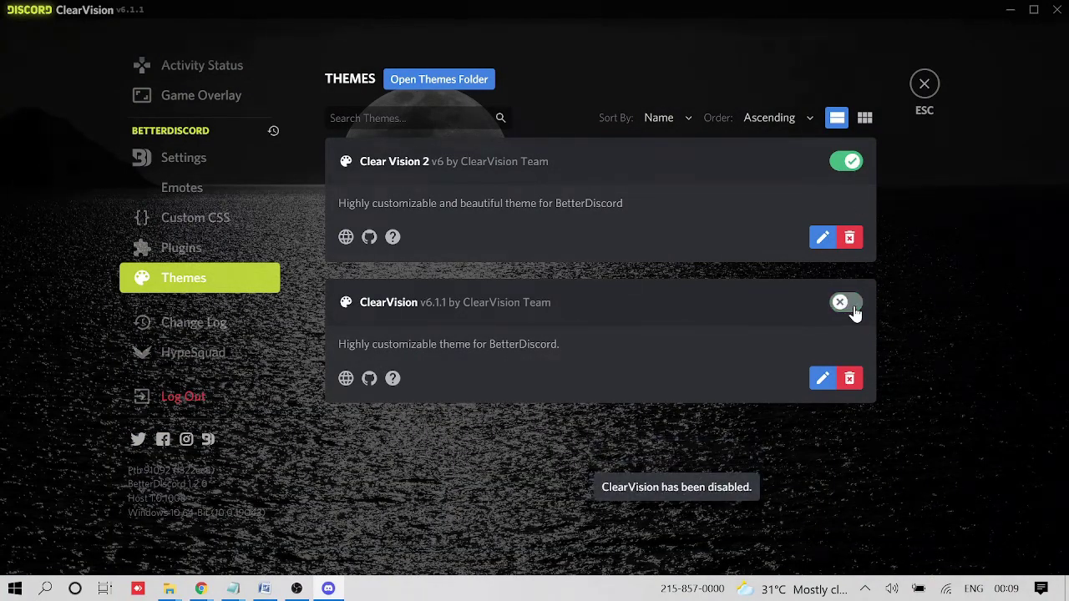
pyautogui.click(925, 85)
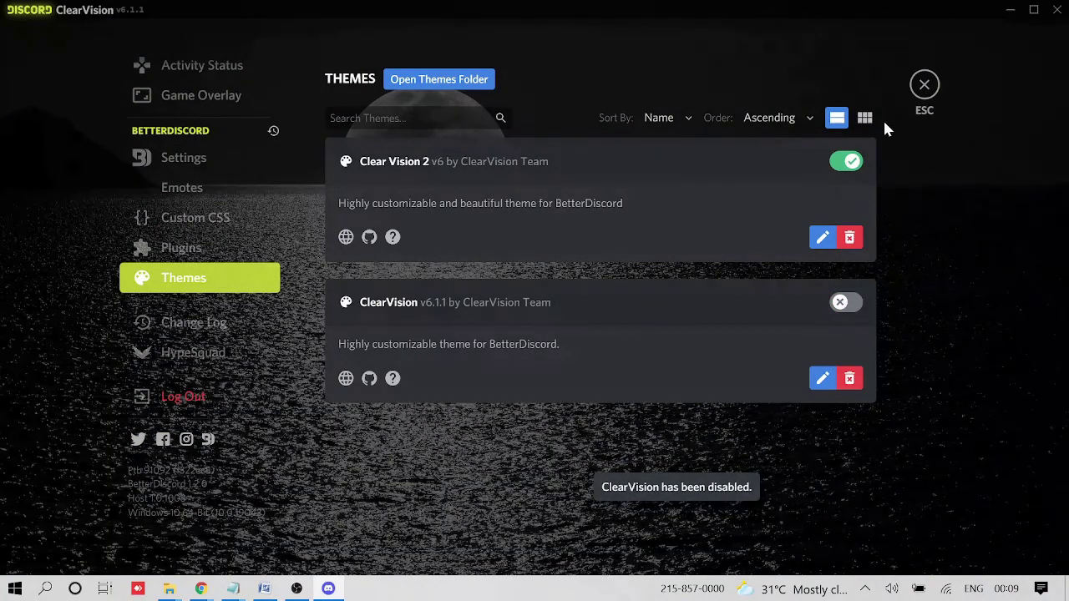
pyautogui.click(225, 547)
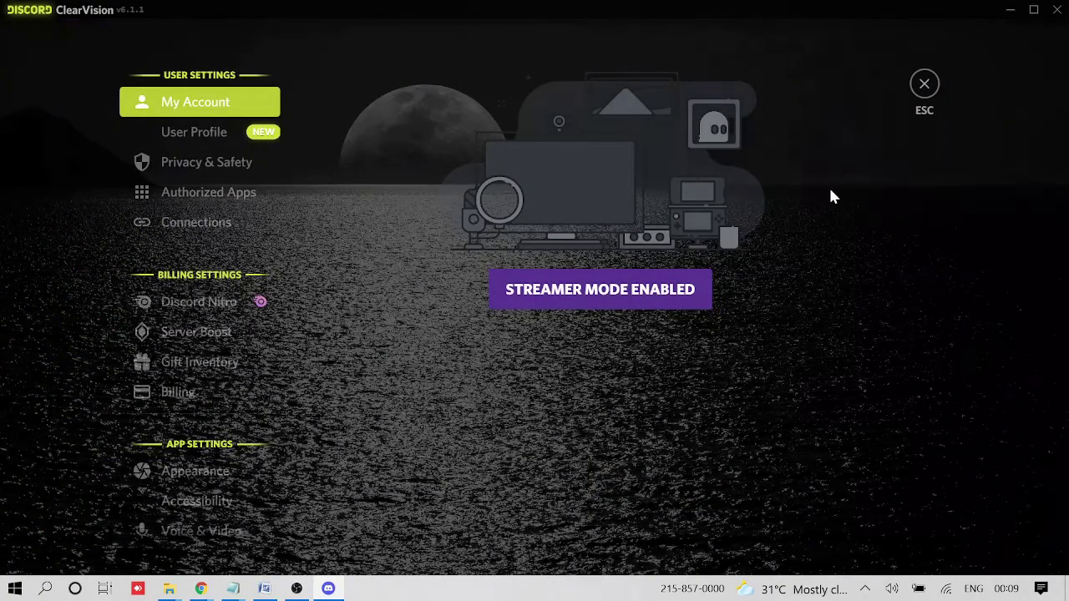
pyautogui.press('Escape')
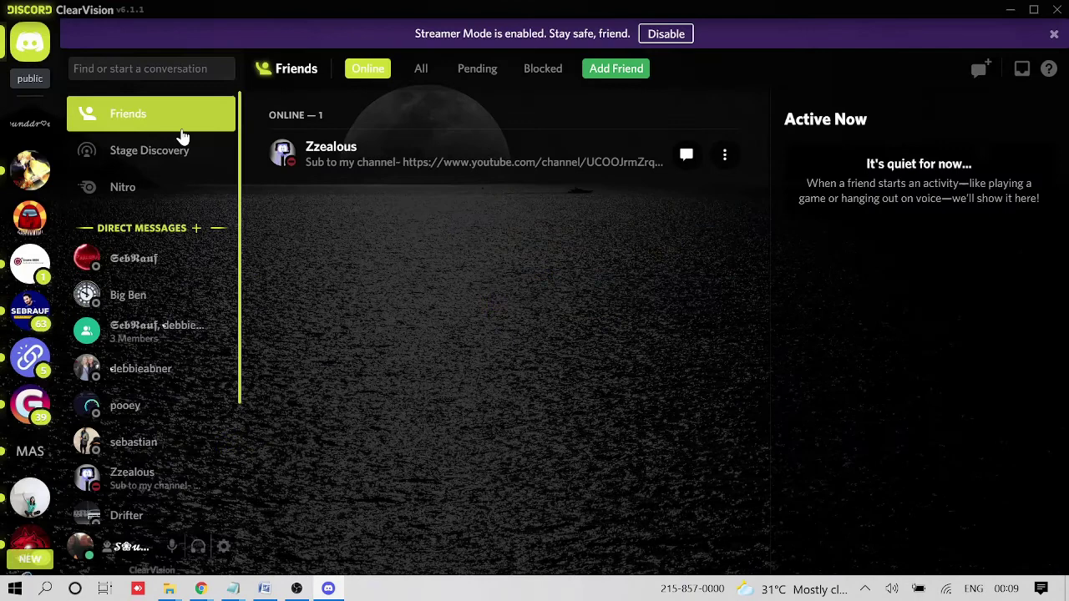
pyautogui.scroll(-3, 25, 264)
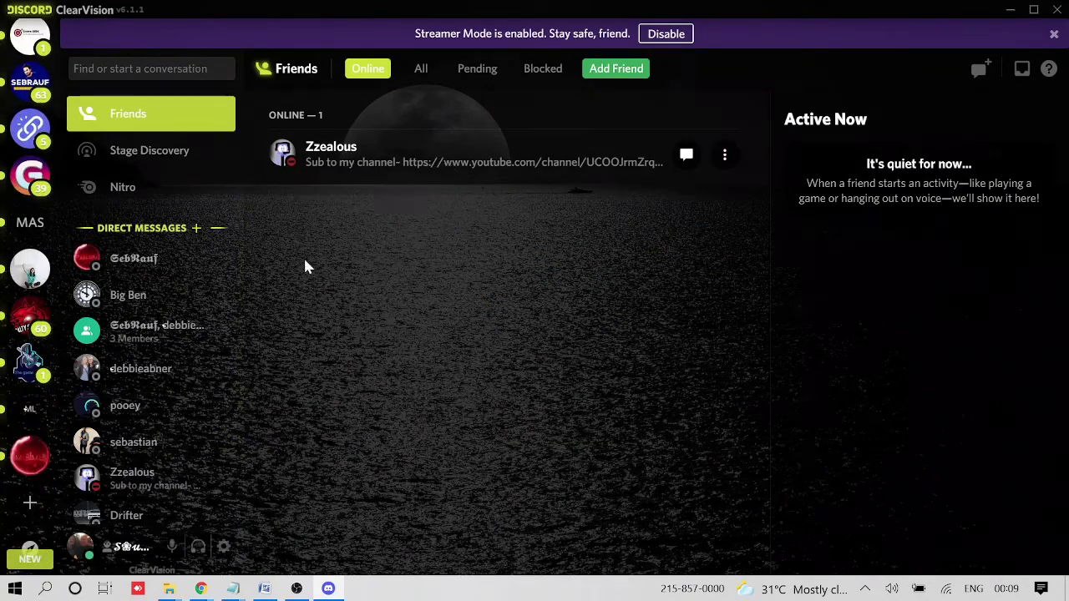
pyautogui.scroll(3, 33, 276)
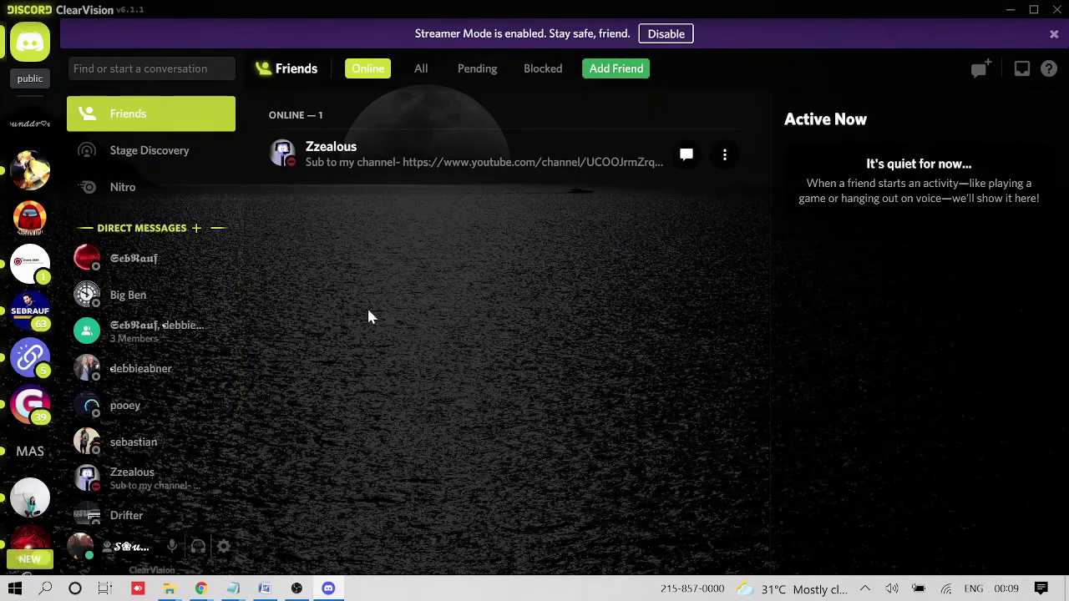